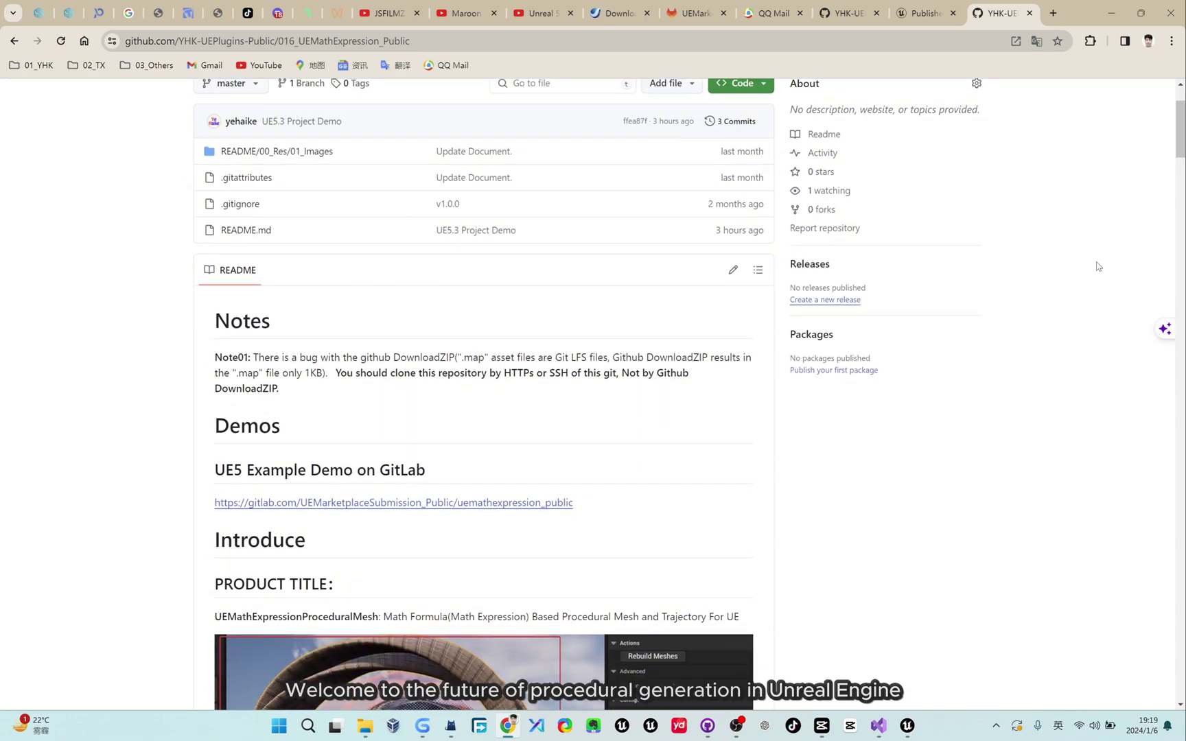
Scroll the UEMathExpression_Public README past its technical info and code modules to Example Introduction.
{"action": "scroll", "coordinate": [1097, 267], "scroll_direction": "down", "scroll_amount": 1}
{"action": "scroll", "coordinate": [1097, 267], "scroll_direction": "down", "scroll_amount": 1}
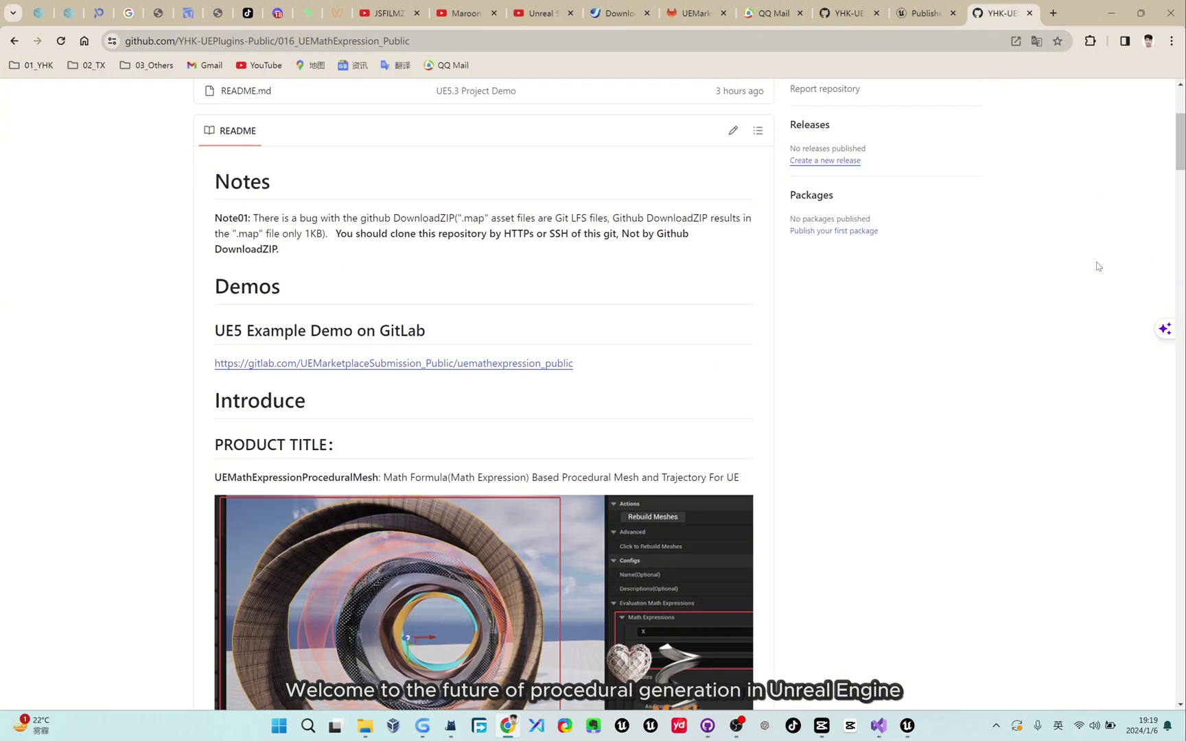
{"action": "scroll", "coordinate": [1097, 267], "scroll_direction": "down", "scroll_amount": 2}
{"action": "scroll", "coordinate": [1097, 267], "scroll_direction": "down", "scroll_amount": 1}
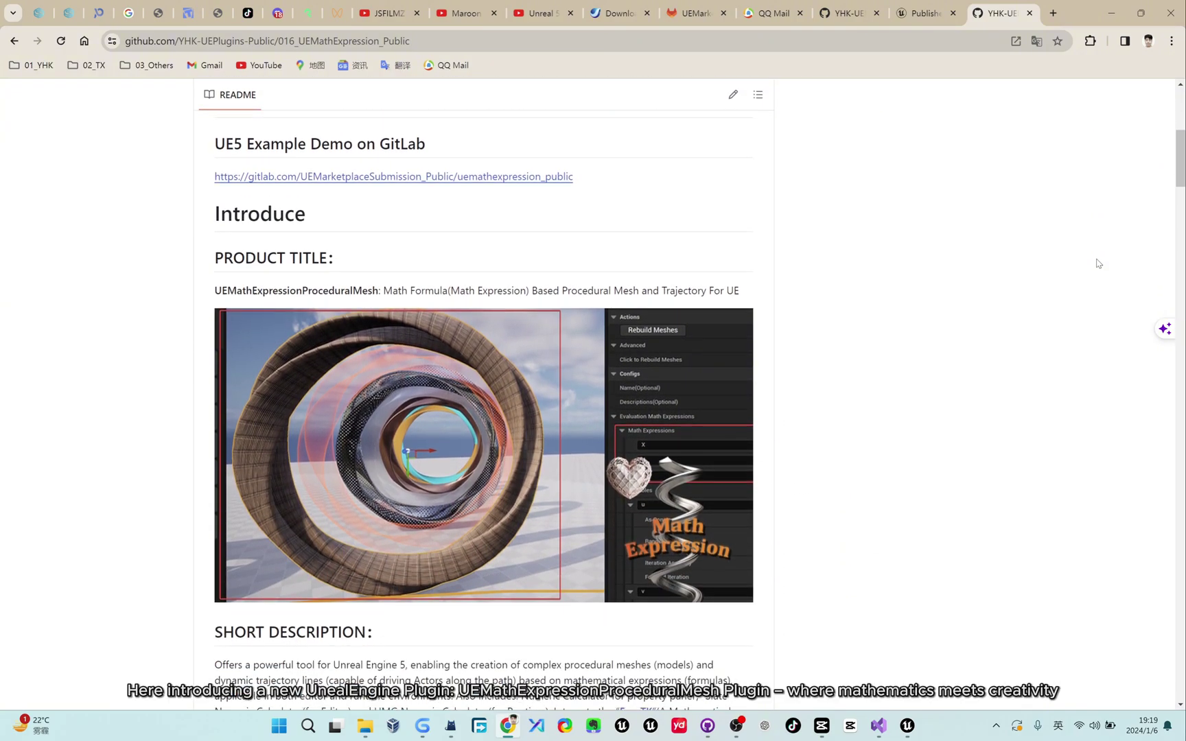
{"action": "scroll", "coordinate": [1098, 263], "scroll_direction": "down", "scroll_amount": 6}
{"action": "scroll", "coordinate": [1097, 263], "scroll_direction": "down", "scroll_amount": 1}
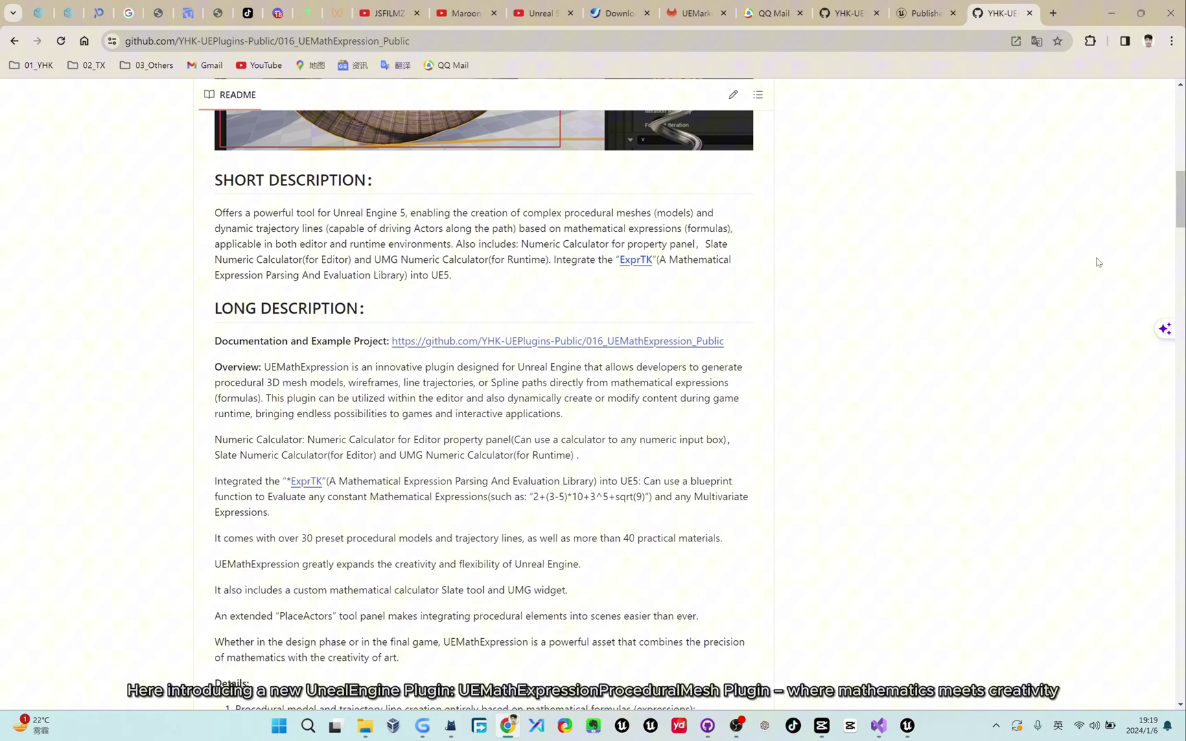
{"action": "scroll", "coordinate": [1097, 262], "scroll_direction": "down", "scroll_amount": 6}
{"action": "scroll", "coordinate": [1097, 262], "scroll_direction": "down", "scroll_amount": 1}
{"action": "scroll", "coordinate": [1097, 260], "scroll_direction": "down", "scroll_amount": 1}
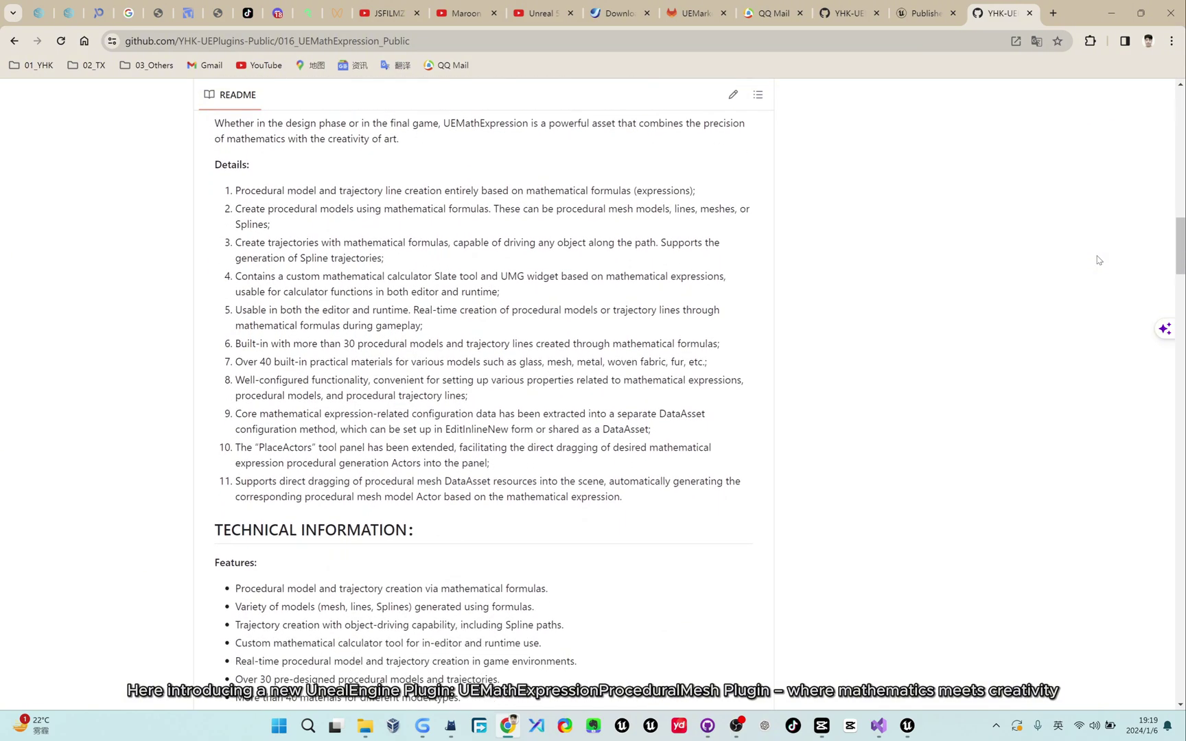
{"action": "scroll", "coordinate": [1098, 260], "scroll_direction": "down", "scroll_amount": 1}
{"action": "scroll", "coordinate": [1098, 261], "scroll_direction": "down", "scroll_amount": 3}
{"action": "scroll", "coordinate": [1098, 260], "scroll_direction": "down", "scroll_amount": 1}
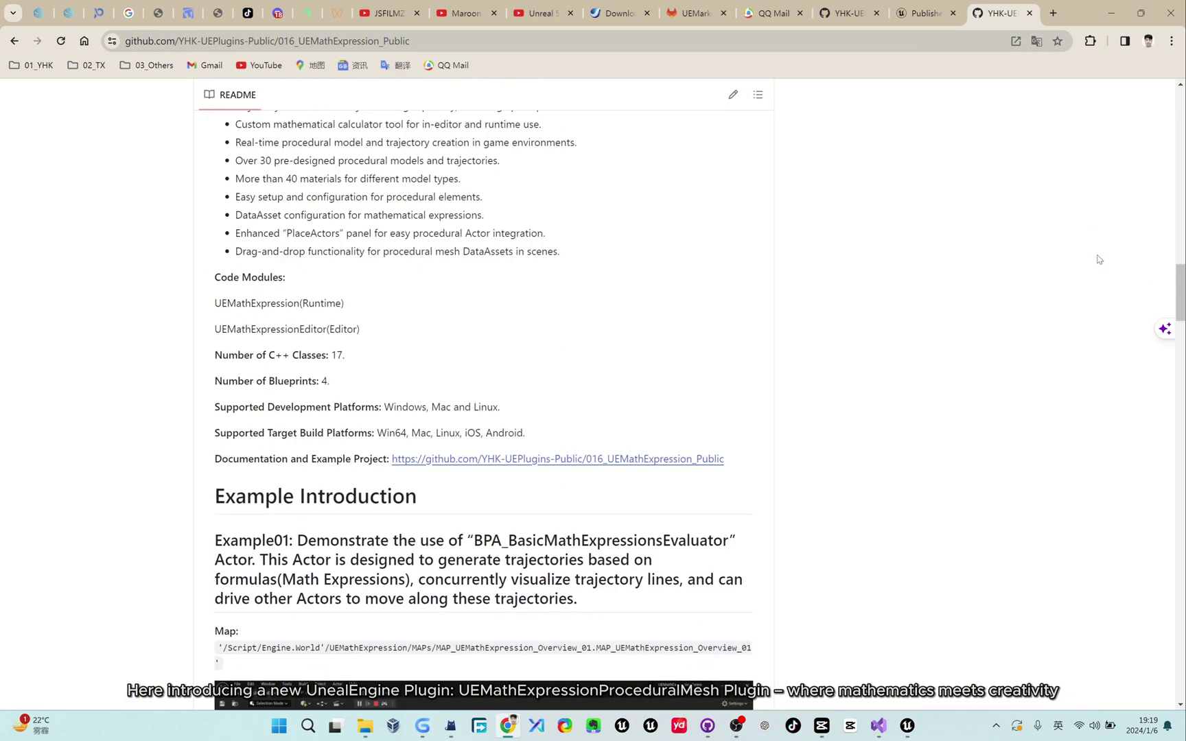
{"action": "scroll", "coordinate": [1097, 260], "scroll_direction": "down", "scroll_amount": 4}
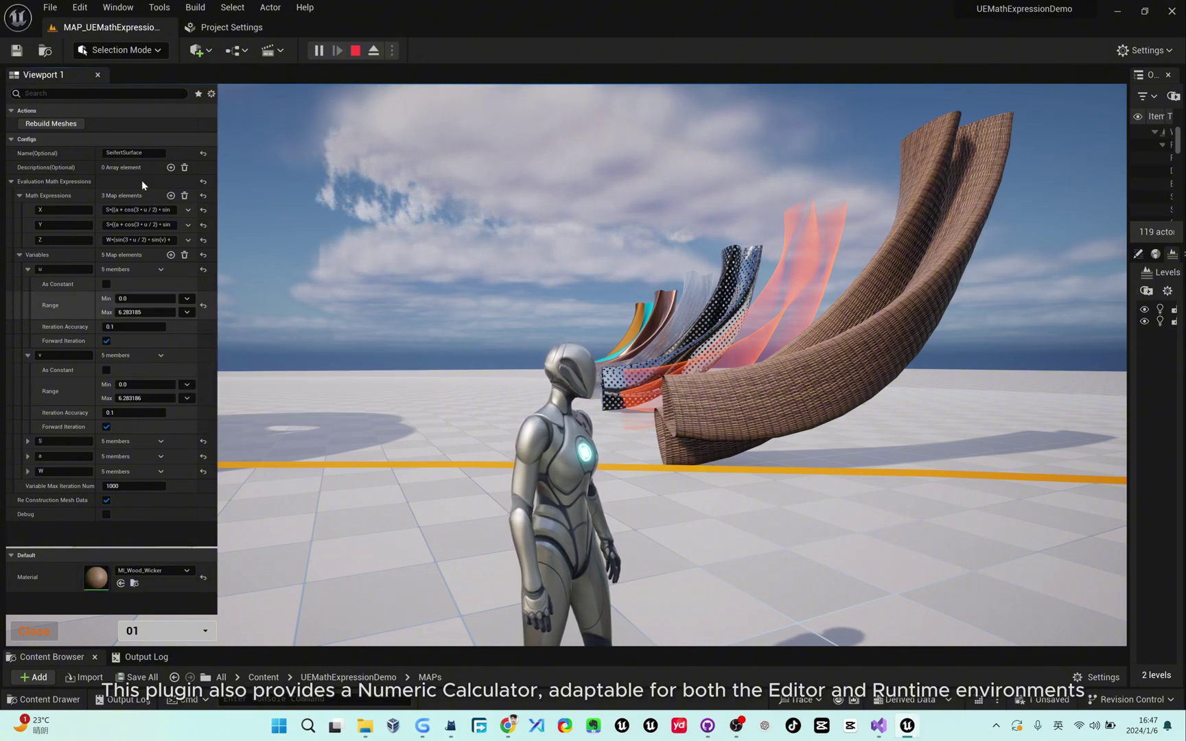
Rebuild the meshes and move the calculator widget away from the variables rows.
{"action": "left_click", "coordinate": [51, 123]}
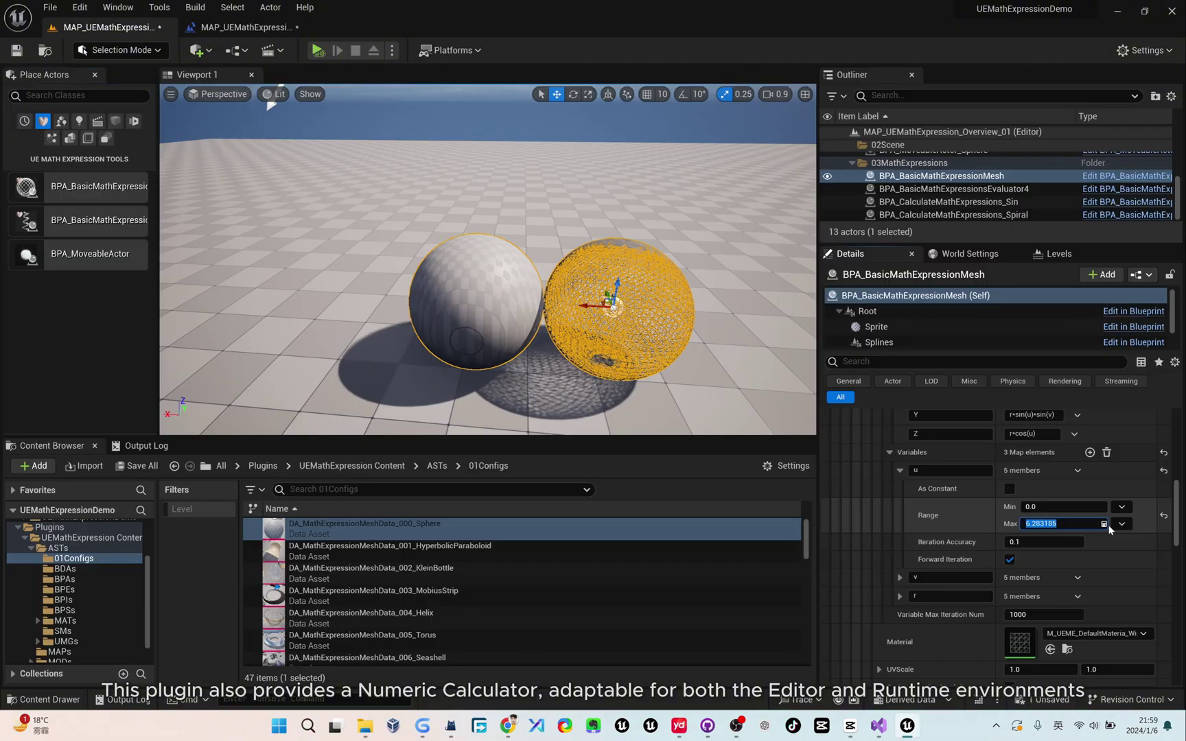
{"action": "left_click_drag", "start_coordinate": [905, 429], "coordinate": [681, 404]}
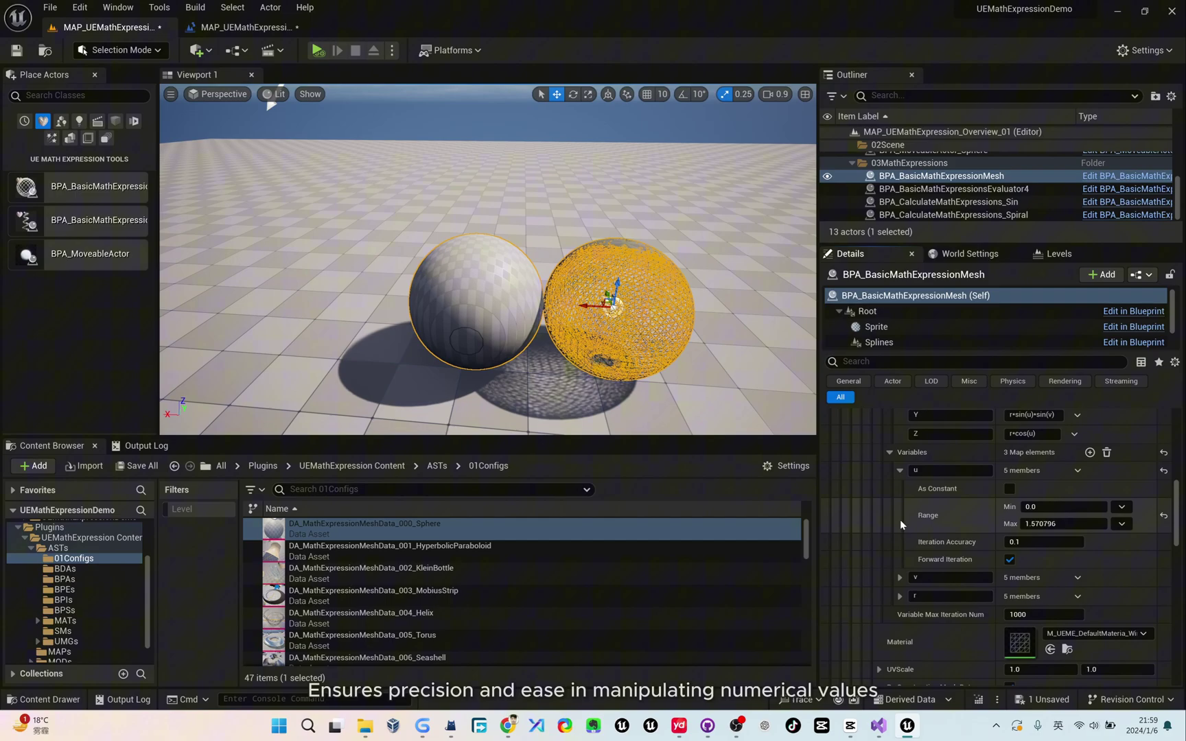
{"action": "scroll", "coordinate": [910, 517], "scroll_direction": "up", "scroll_amount": 3}
{"action": "scroll", "coordinate": [911, 517], "scroll_direction": "up", "scroll_amount": 2}
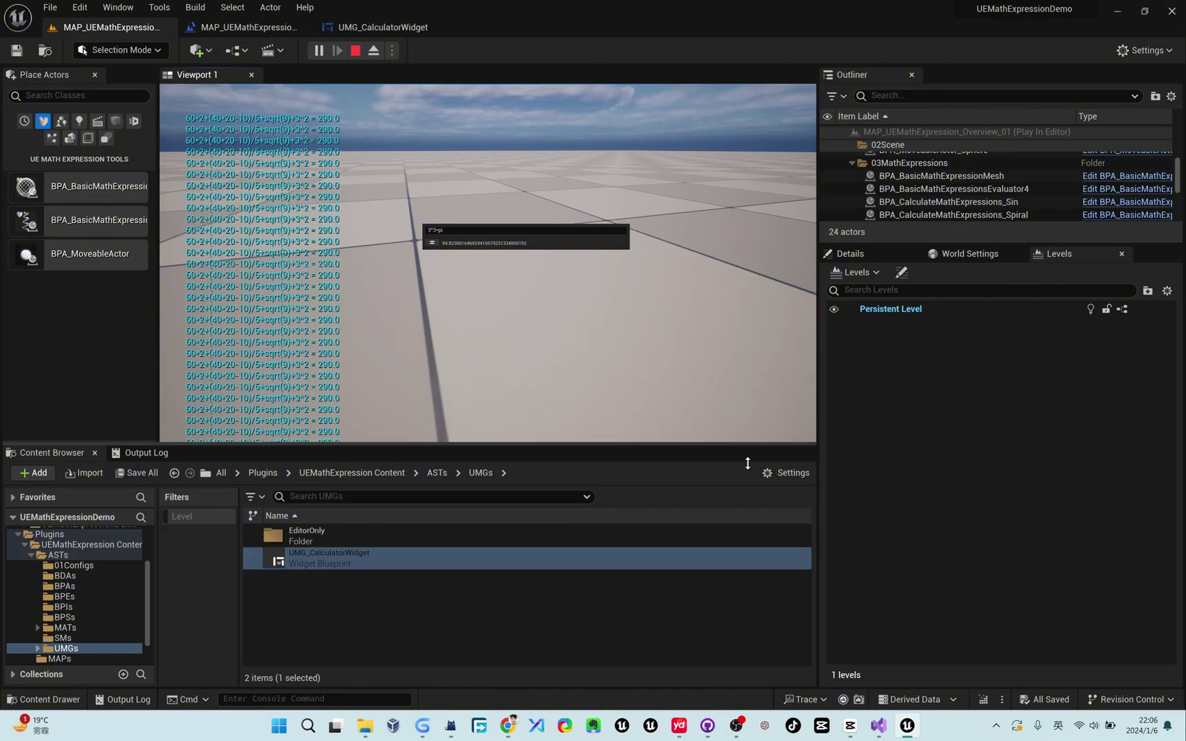
Enlarge the level viewport by shrinking the bottom and side panels.
{"action": "left_click_drag", "start_coordinate": [744, 440], "coordinate": [744, 652]}
{"action": "left_click_drag", "start_coordinate": [818, 411], "coordinate": [1095, 405]}
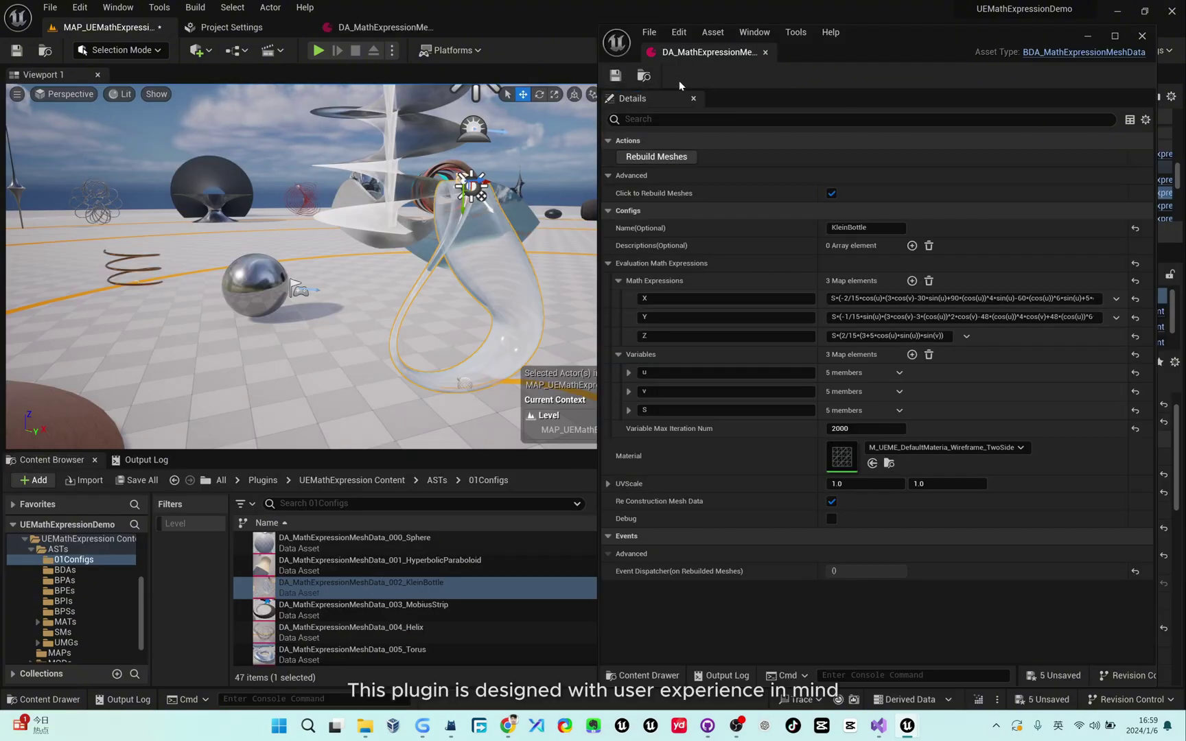
Place the KleinBottle mesh with MI_UEME_StdTranslucent and give the paraboloid MI_MetalSteelStainless01.
{"action": "left_click_drag", "start_coordinate": [312, 585], "coordinate": [295, 379]}
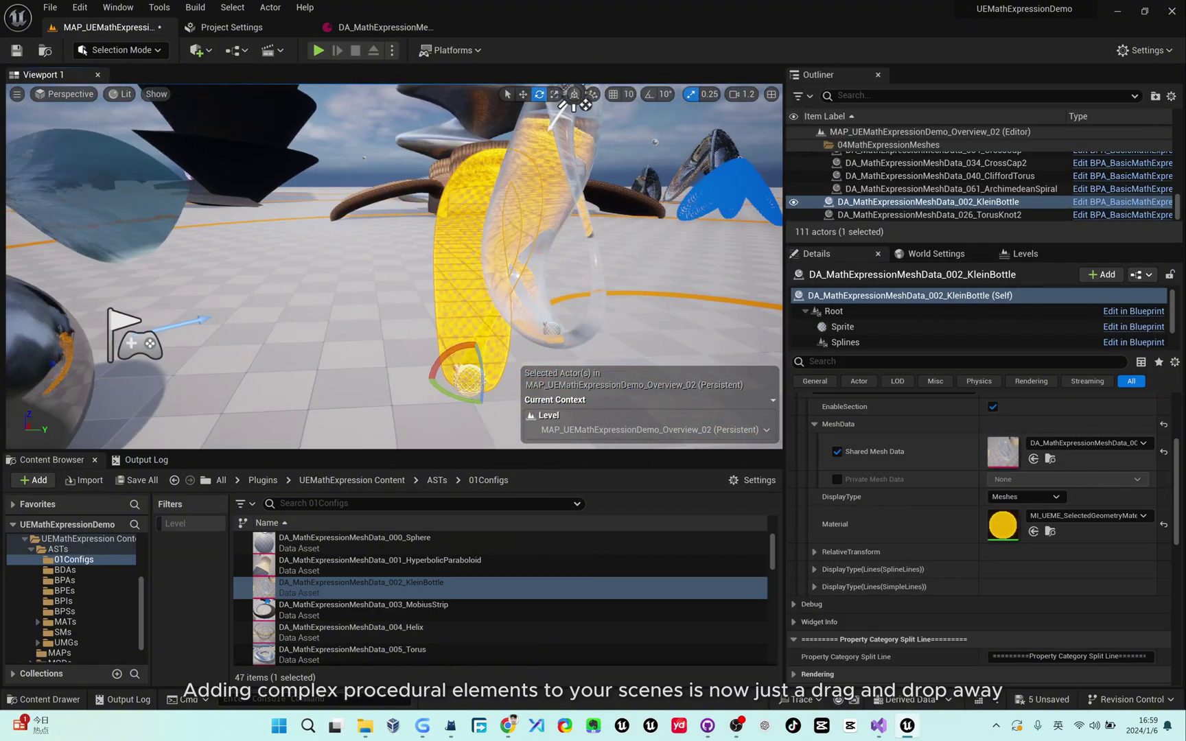
{"action": "left_click", "coordinate": [1087, 516]}
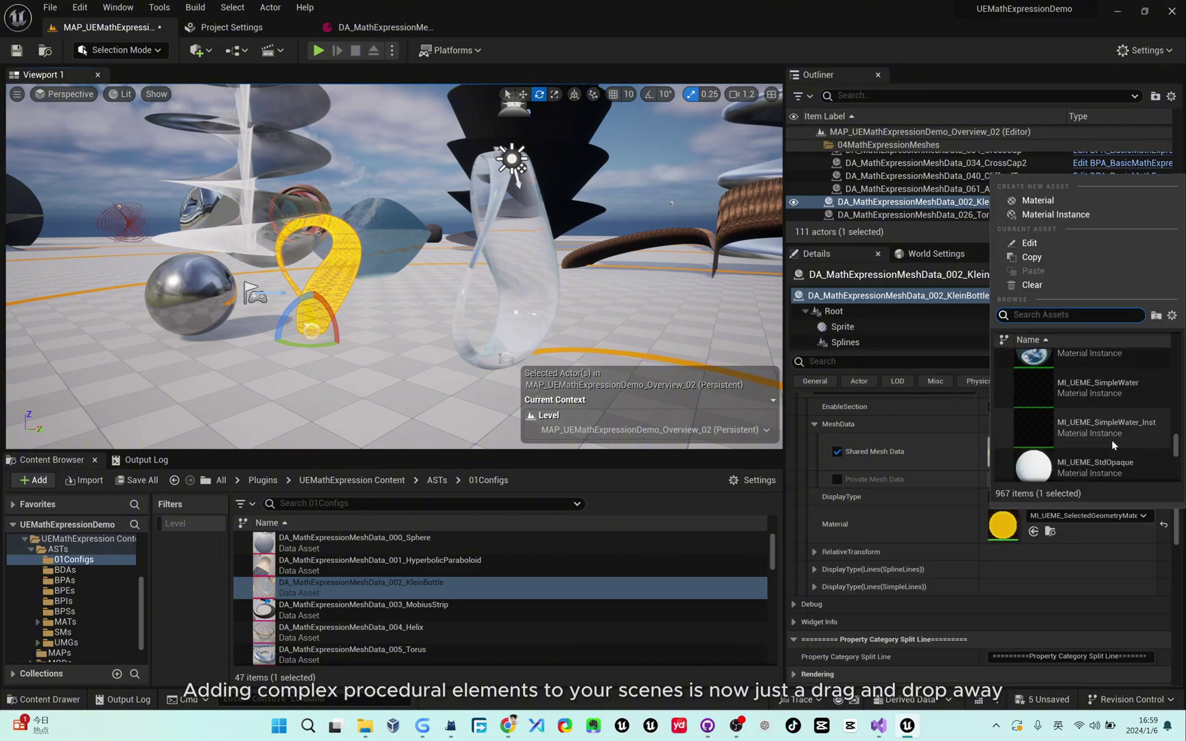
{"action": "scroll", "coordinate": [1113, 444], "scroll_direction": "down", "scroll_amount": 1}
{"action": "left_click", "coordinate": [1110, 443]}
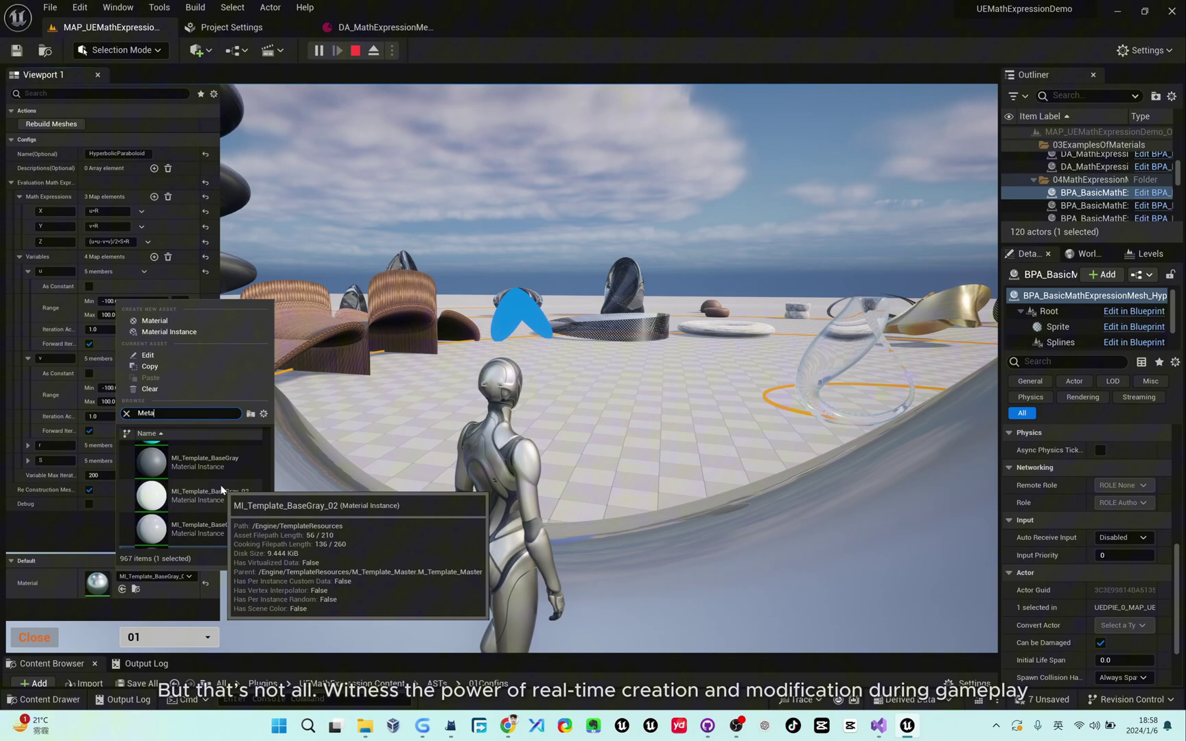
{"action": "left_click", "coordinate": [195, 494]}
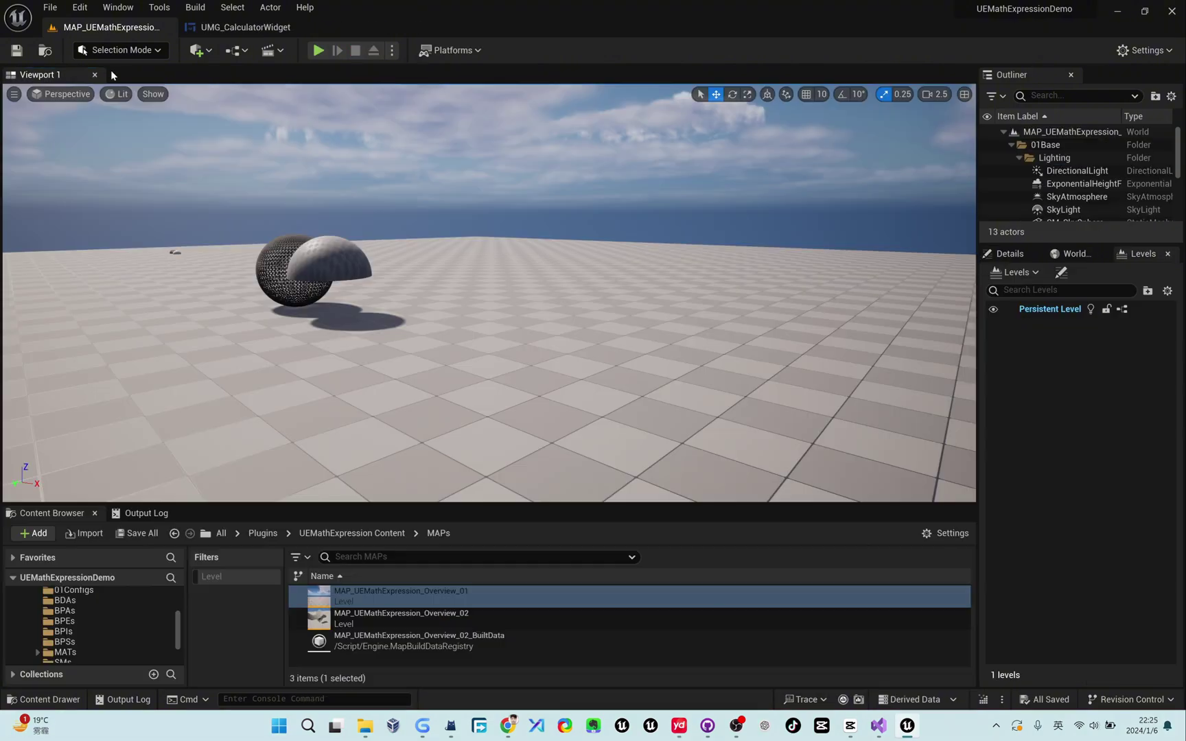
Place a BasicMathExpressionsMesh actor, assign it a saddle-shaped mesh data asset, and reposition it.
{"action": "left_click", "coordinate": [199, 50]}
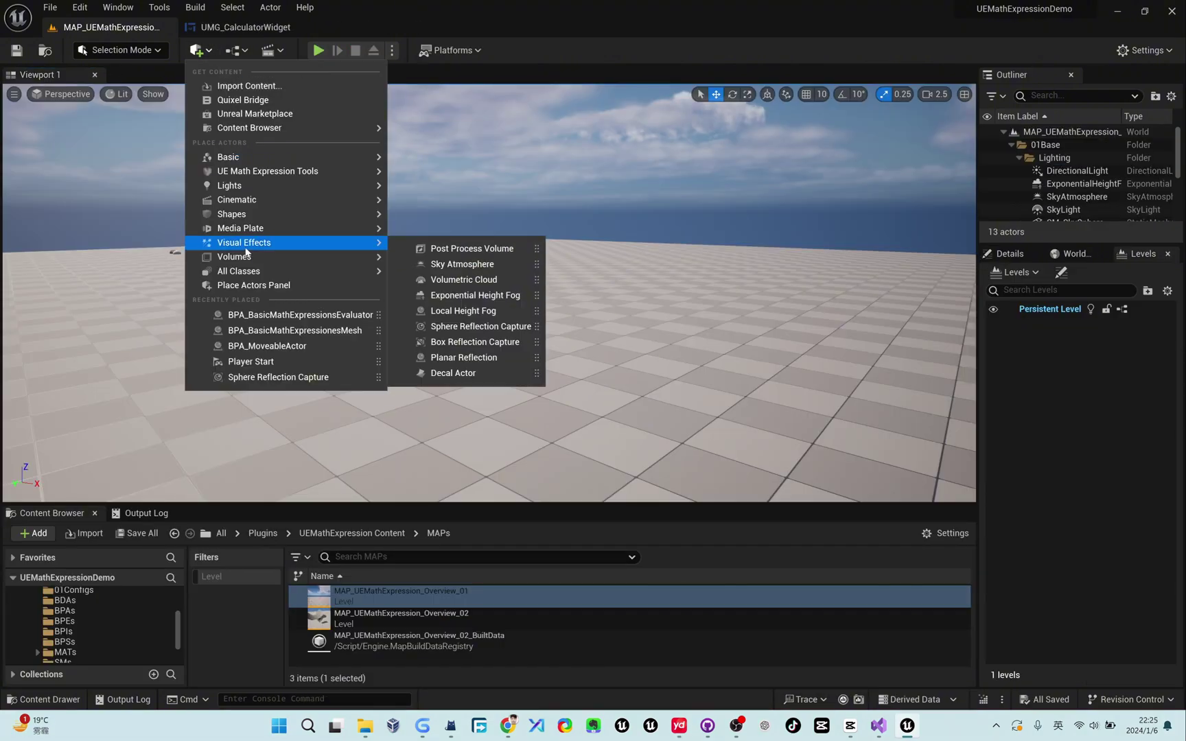
{"action": "left_click", "coordinate": [244, 287]}
{"action": "left_click", "coordinate": [1012, 254]}
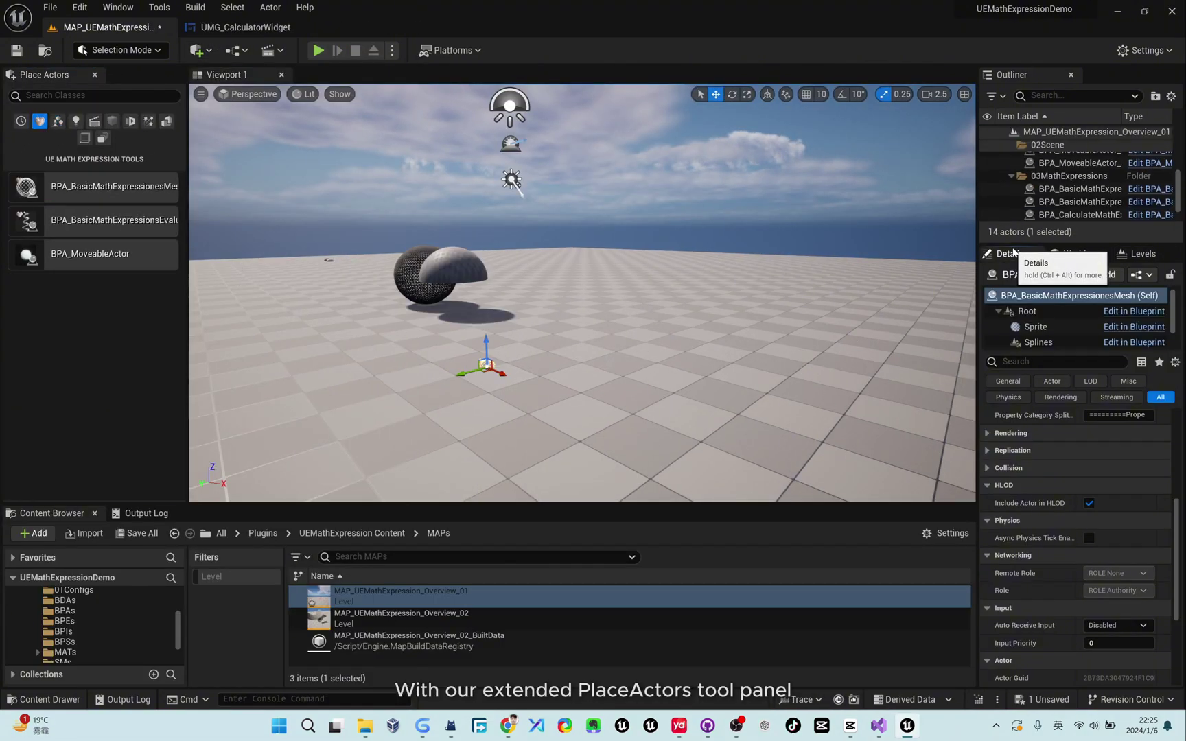
{"action": "left_click", "coordinate": [988, 434]}
{"action": "left_click", "coordinate": [993, 574]}
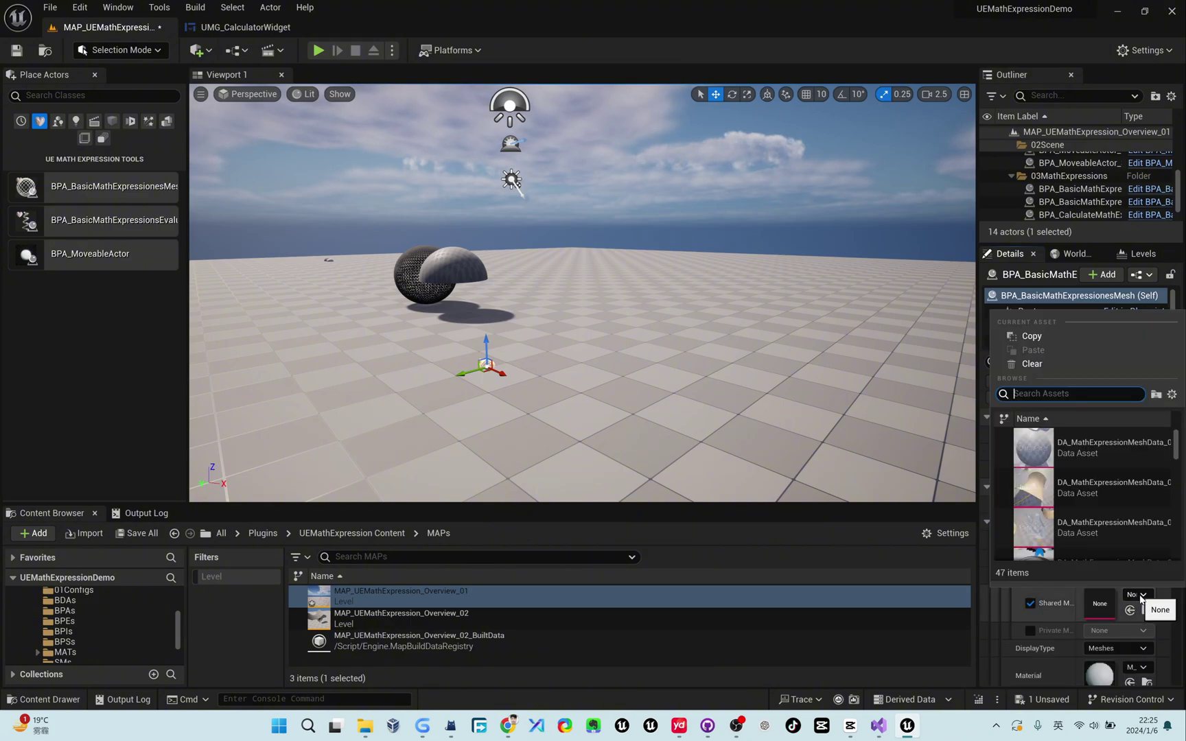
{"action": "left_click", "coordinate": [1034, 467]}
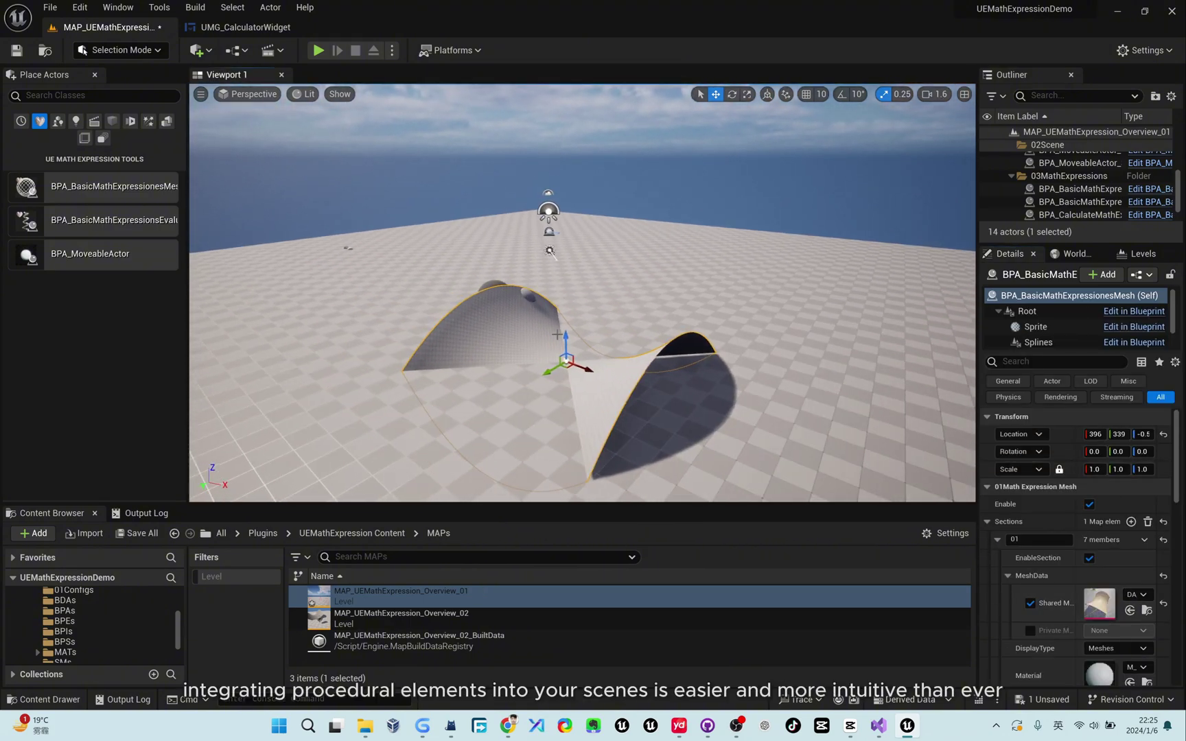
{"action": "left_click_drag", "start_coordinate": [575, 283], "coordinate": [298, 290]}
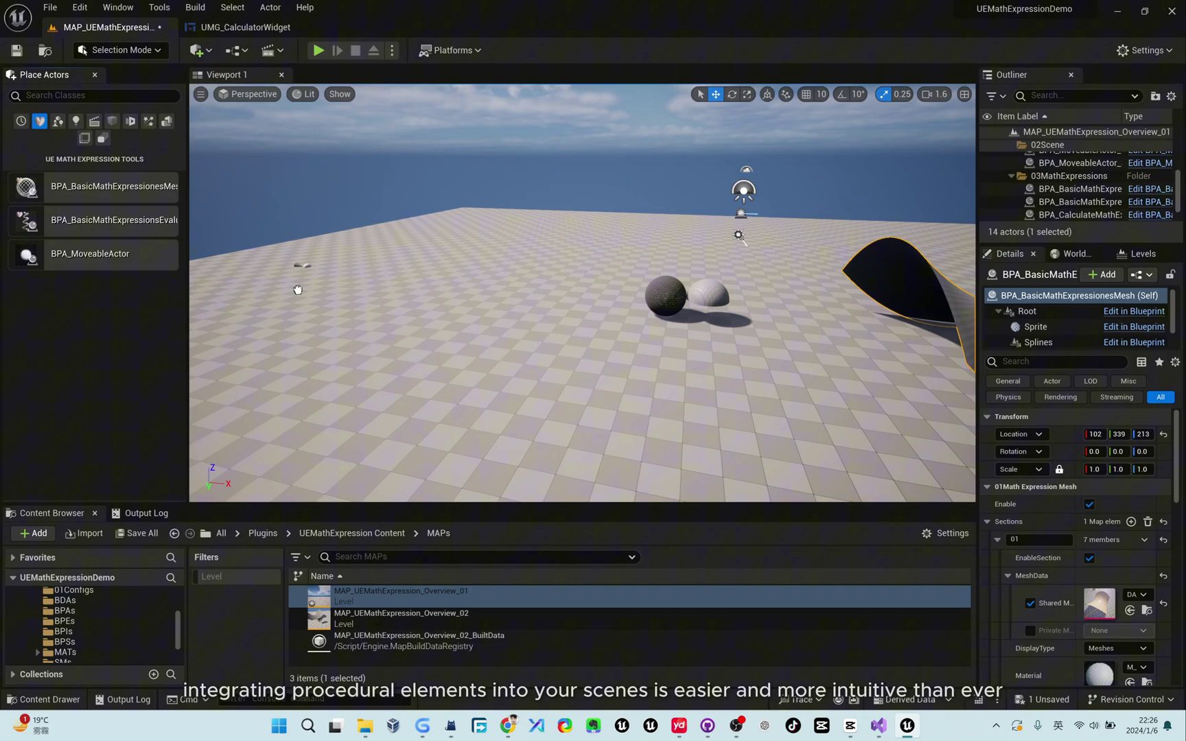
Place an expression evaluator actor near the spheres and choose a play mode.
{"action": "left_click_drag", "start_coordinate": [638, 351], "coordinate": [638, 323]}
{"action": "left_click", "coordinate": [392, 50]}
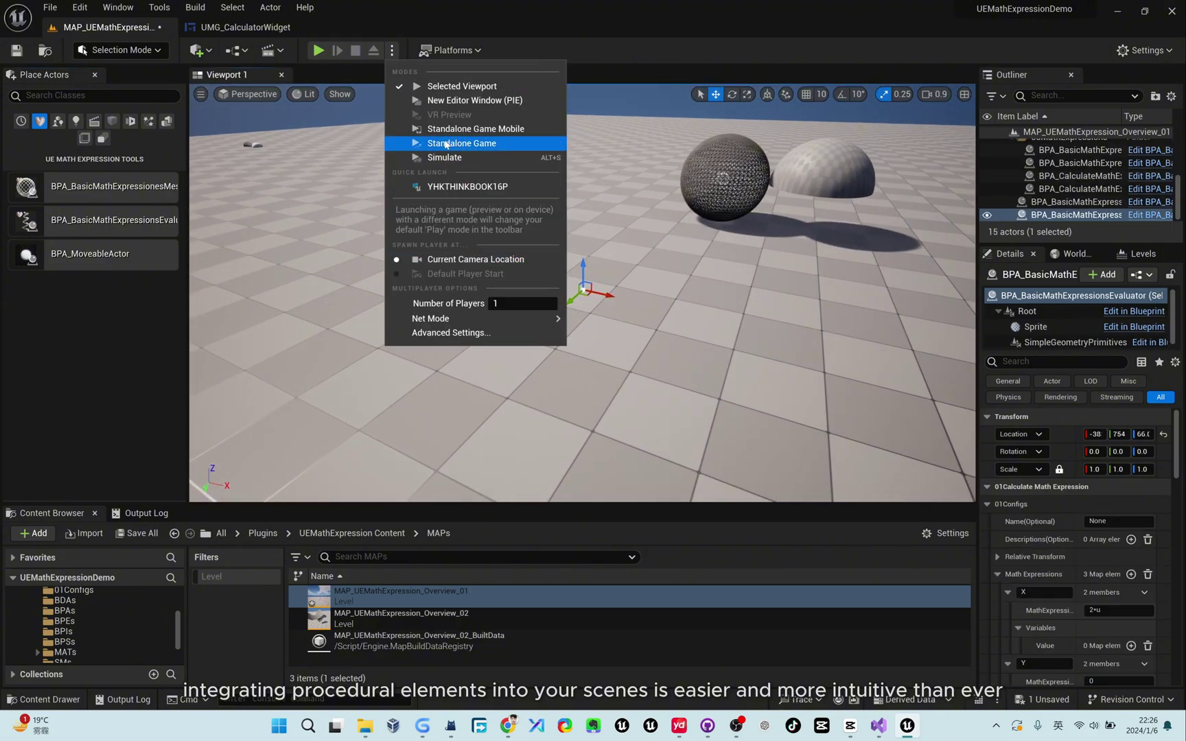
{"action": "left_click", "coordinate": [441, 162]}
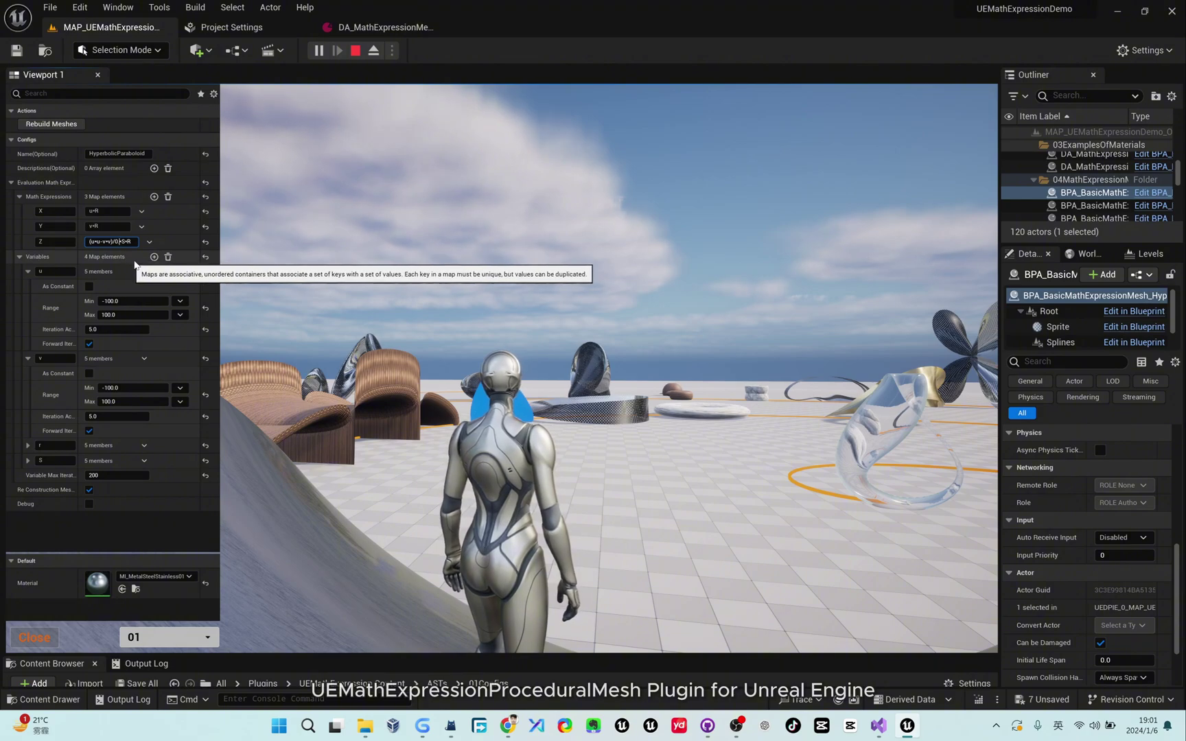
Change the Z expression divisor to 0.5, then 4, rebuilding the surface.
{"action": "type", "text": "5"}
{"action": "key", "text": "Return"}
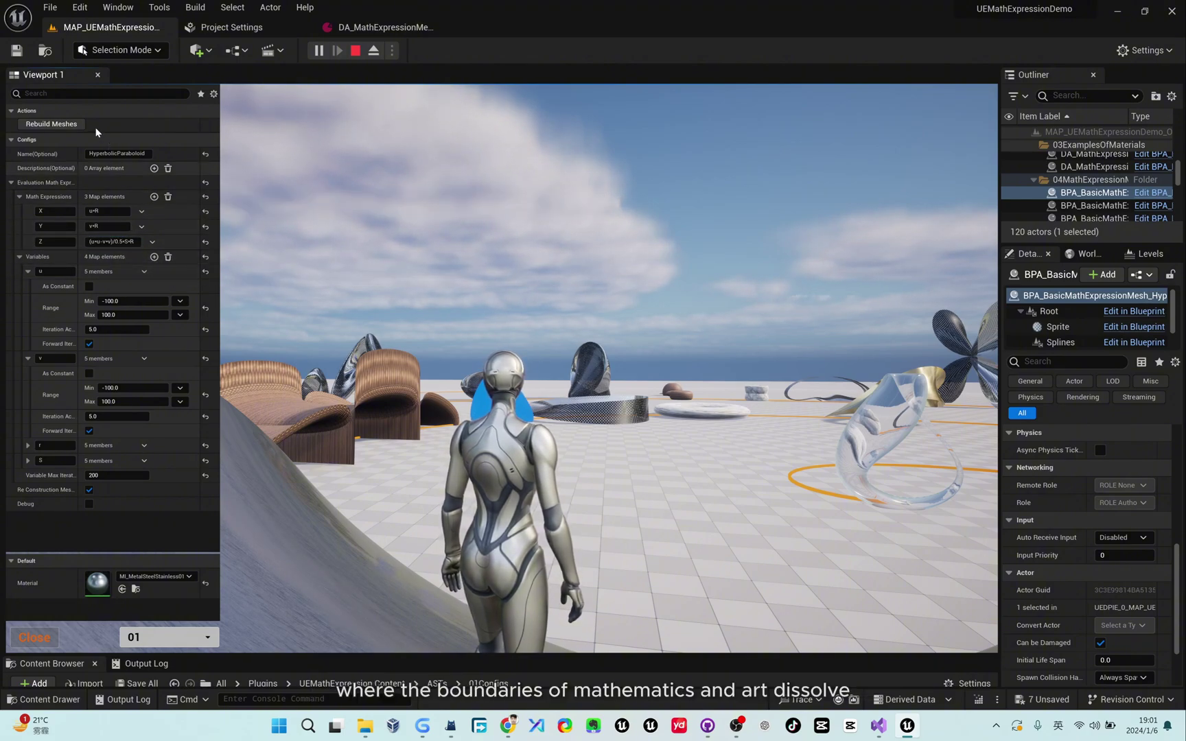
{"action": "left_click", "coordinate": [52, 125]}
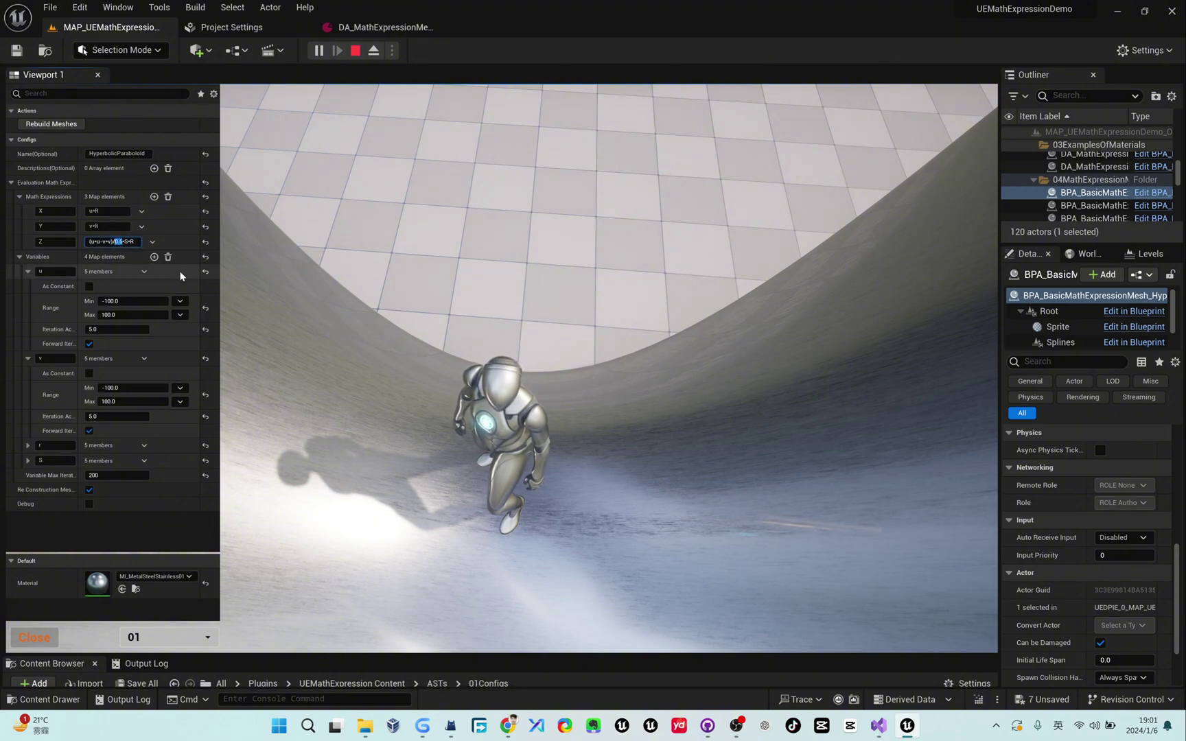
{"action": "type", "text": "4"}
{"action": "key", "text": "Return"}
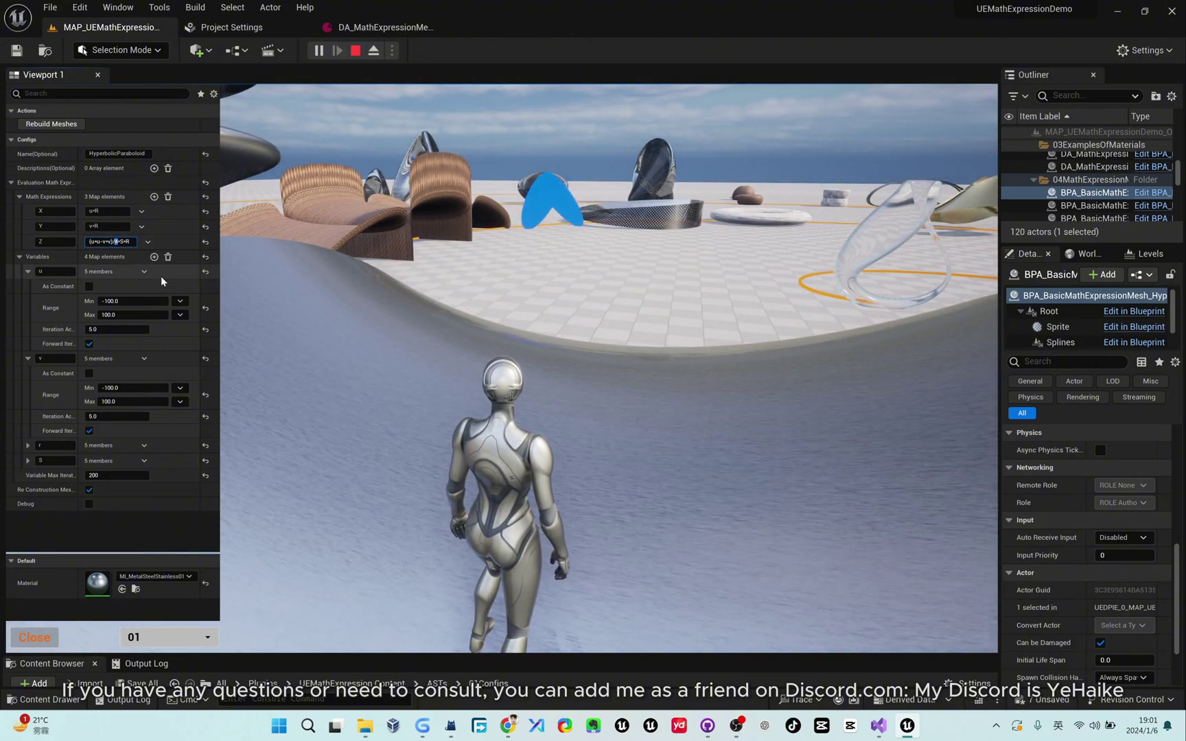
Set the Z expression divisor to 12 and rebuild the meshes.
{"action": "type", "text": "12"}
{"action": "key", "text": "Return"}
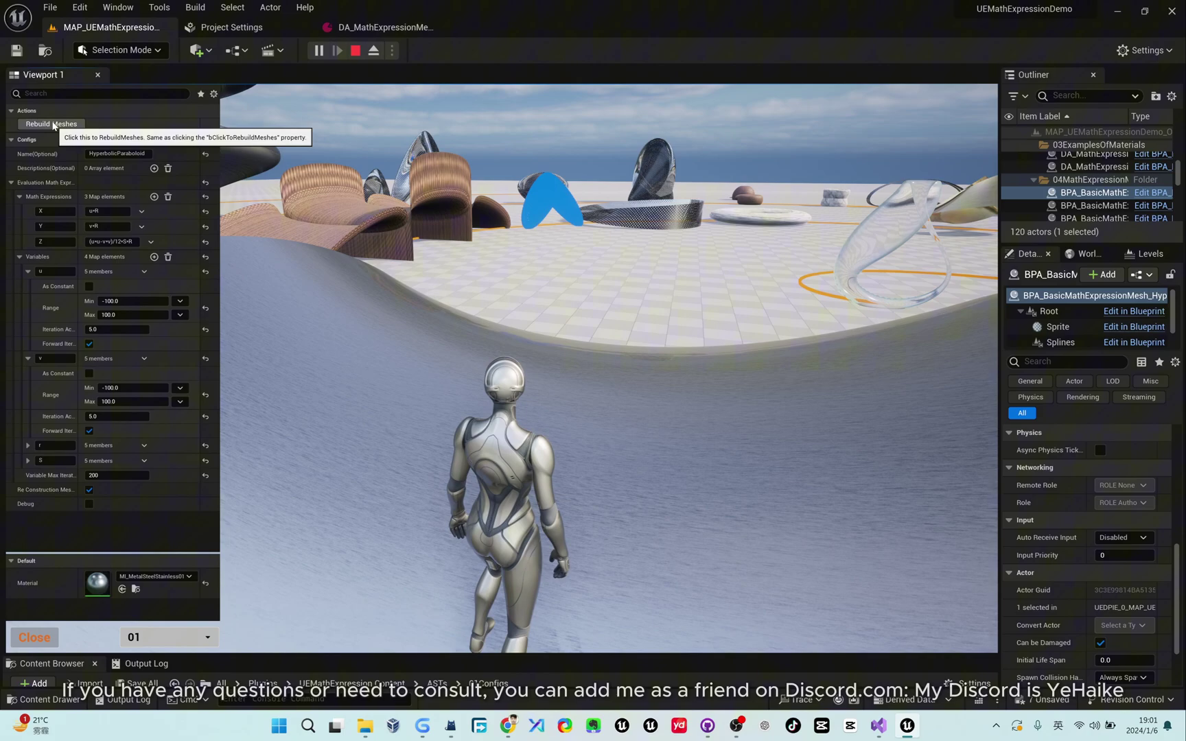
{"action": "left_click", "coordinate": [53, 125]}
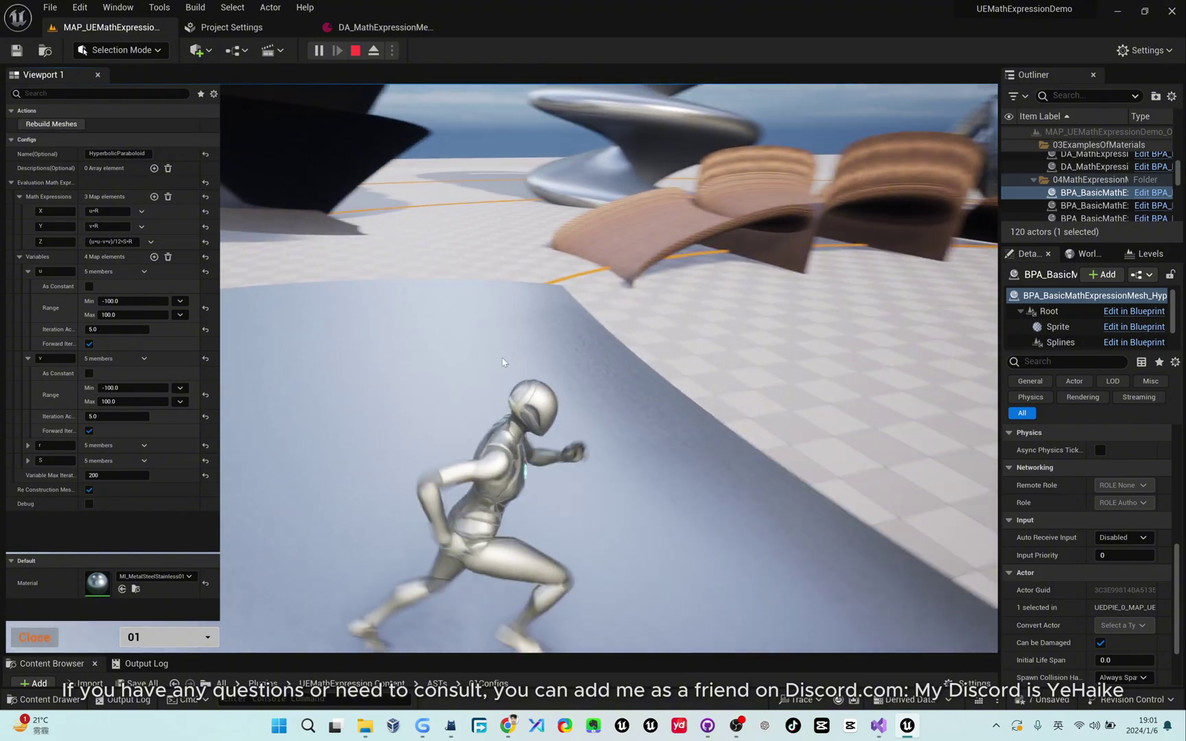